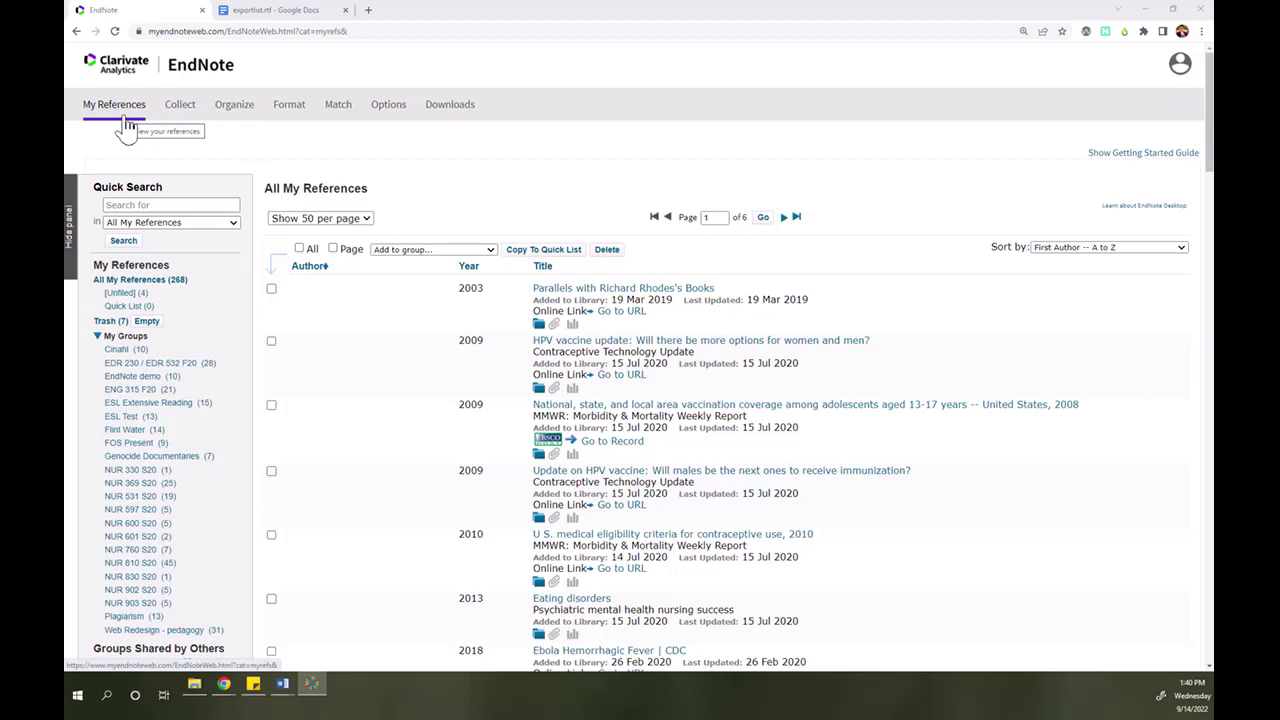
Reveal the Format menu's Bibliography, Cite While You Write, Format Paper and Export References options
{"action": "mouse_move", "coordinate": [290, 120]}
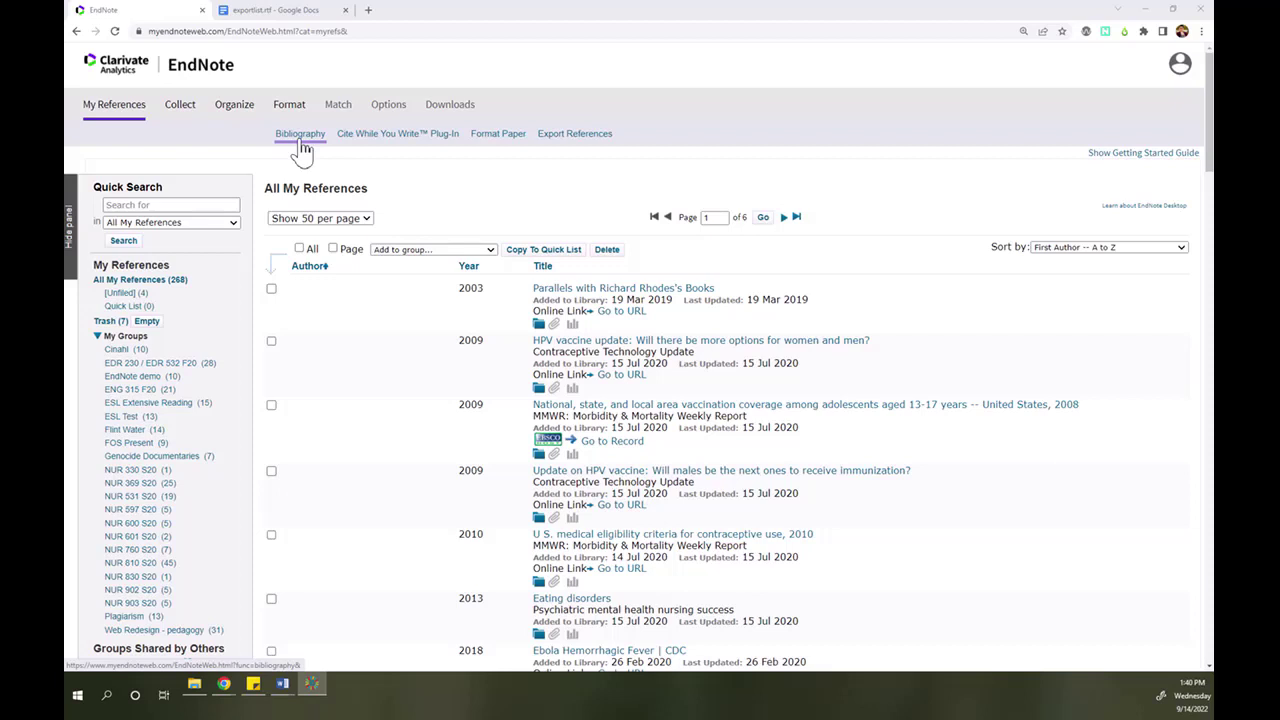
Start a new bibliography from Format > Bibliography using the EndNote demo group
{"action": "left_click", "coordinate": [300, 138]}
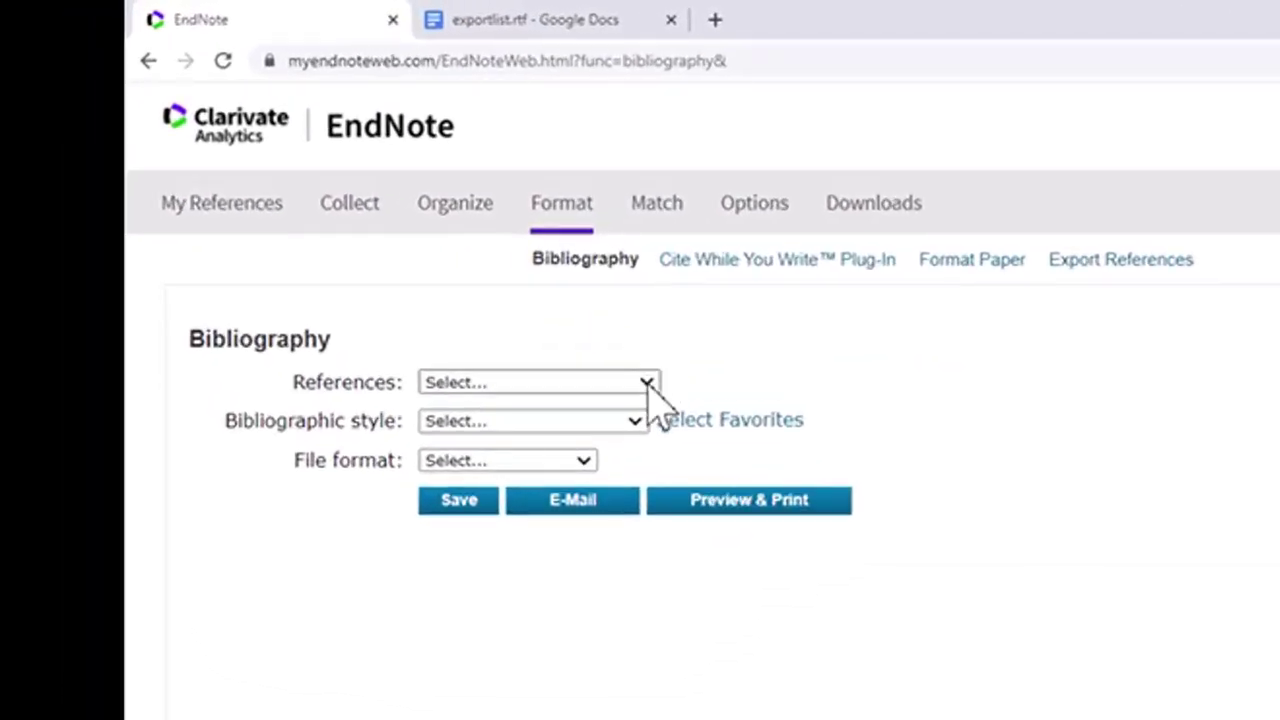
{"action": "left_click", "coordinate": [648, 386]}
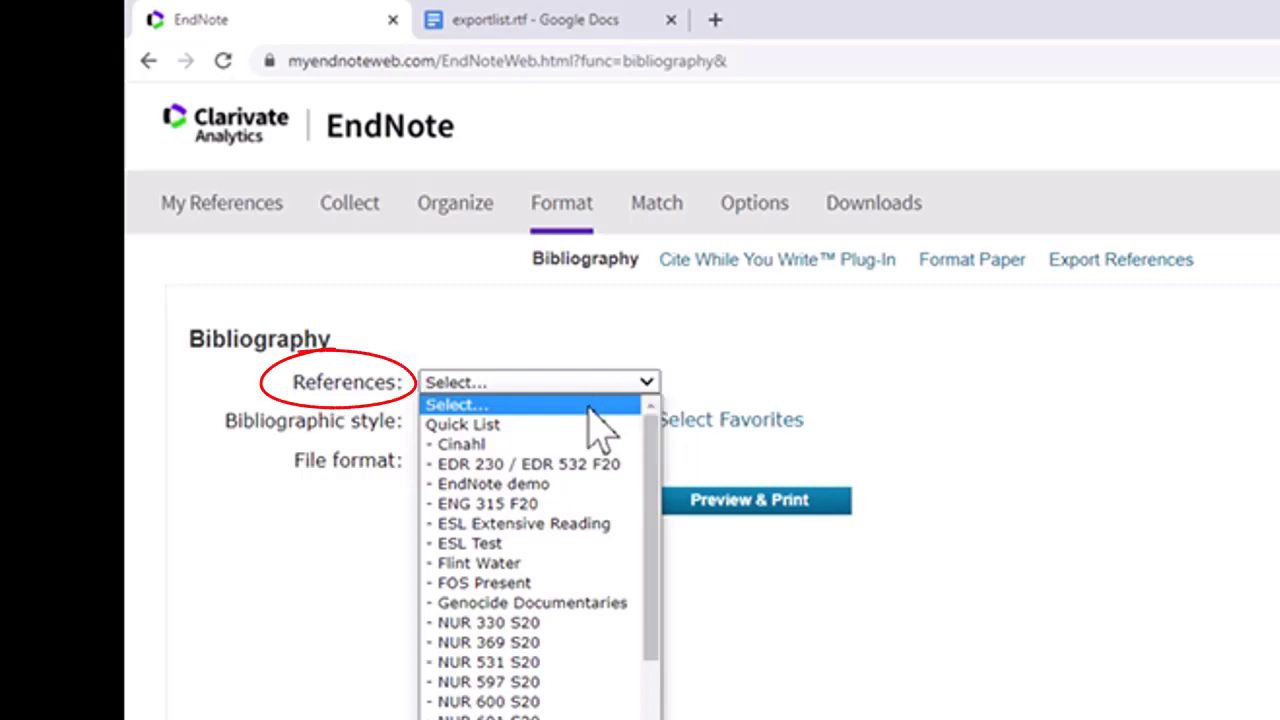
{"action": "left_click", "coordinate": [584, 487]}
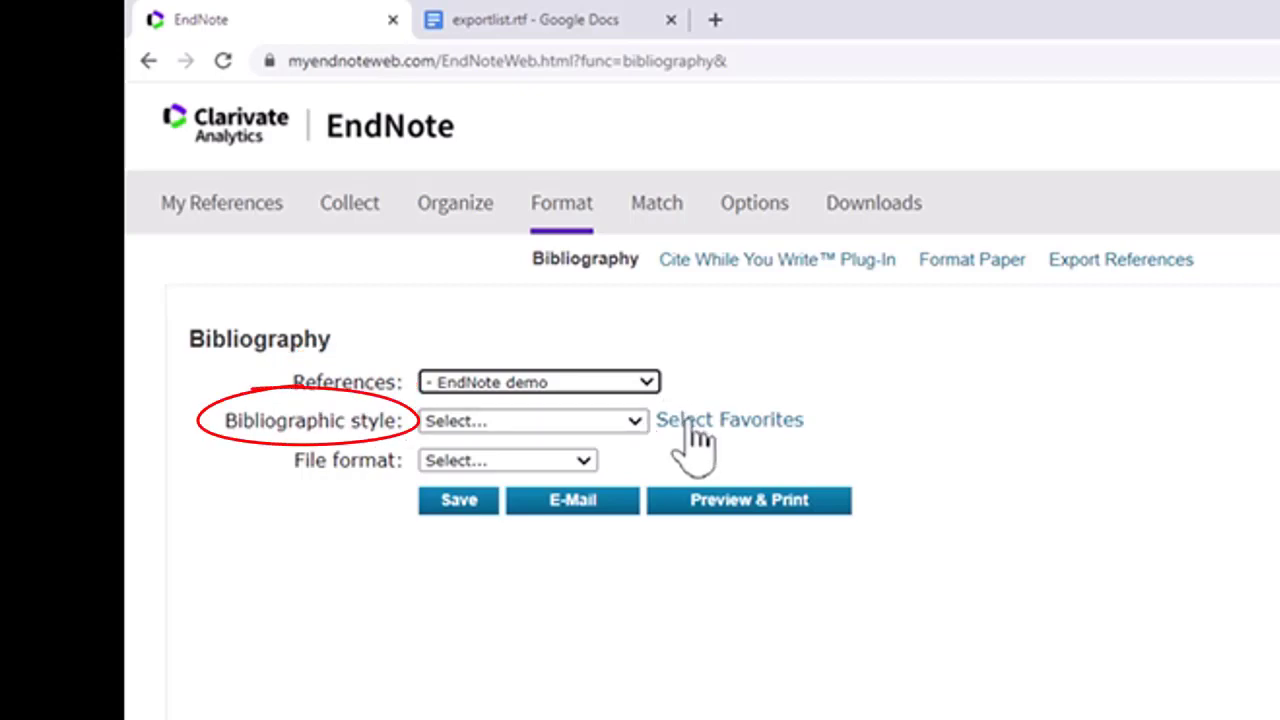
Choose APA 7th from the Bibliographic style list
{"action": "left_click", "coordinate": [630, 423]}
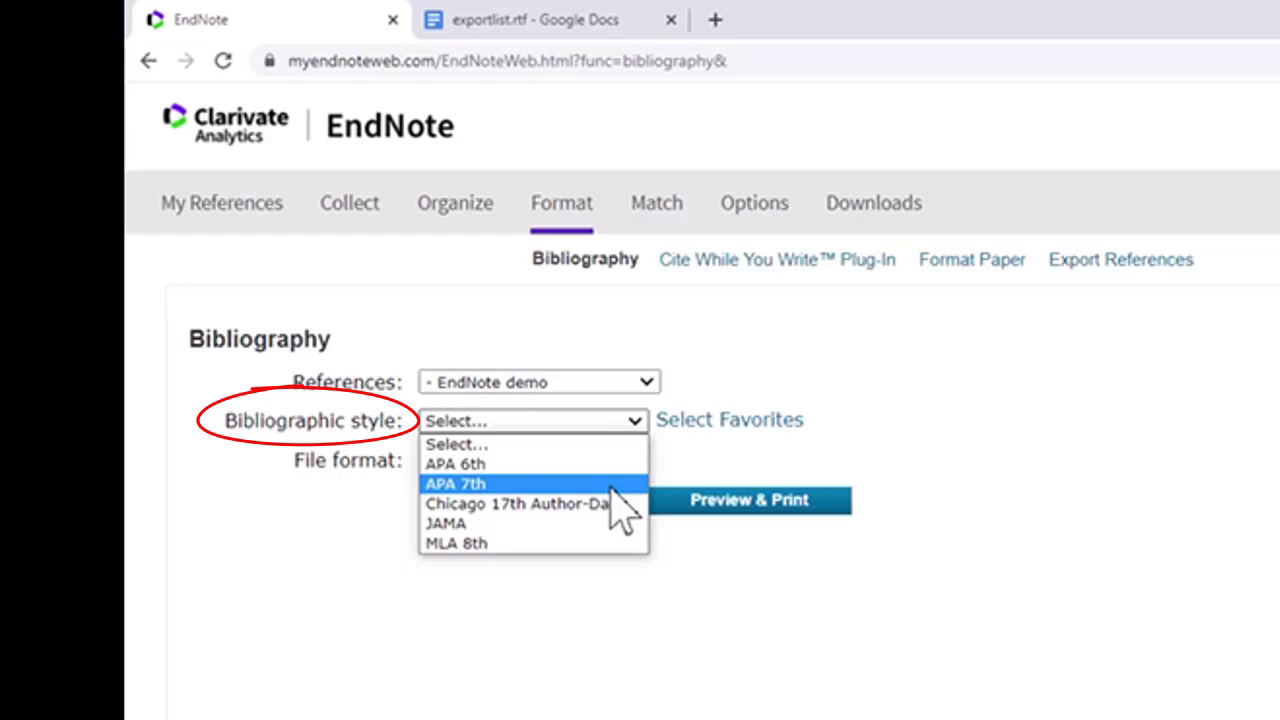
{"action": "left_click", "coordinate": [612, 486]}
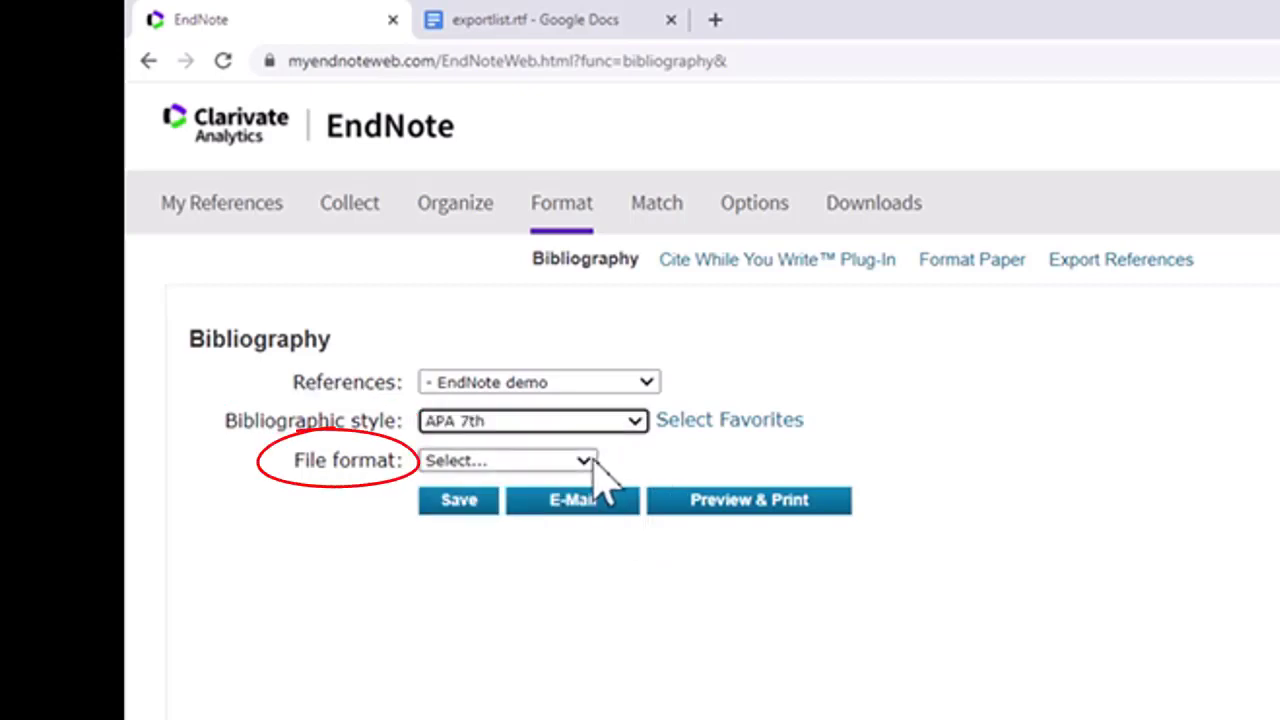
{"action": "left_click", "coordinate": [585, 461]}
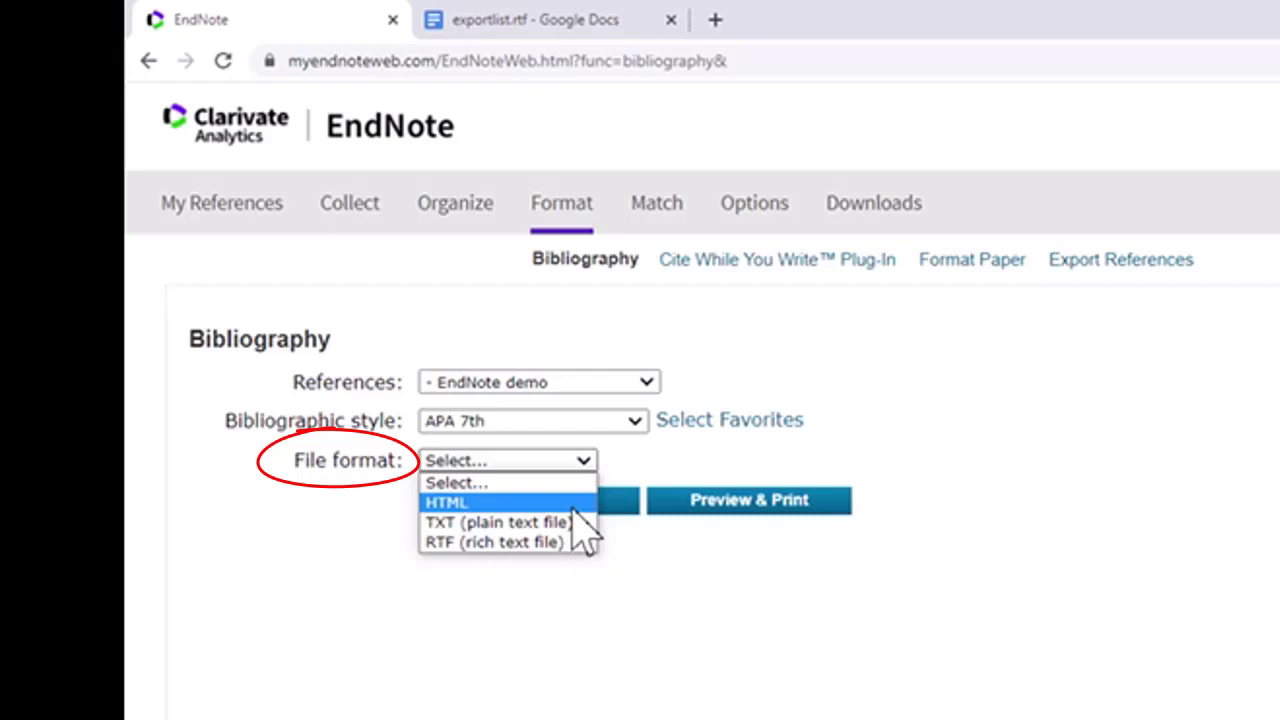
{"action": "key", "text": "Down"}
{"action": "key", "text": "Down"}
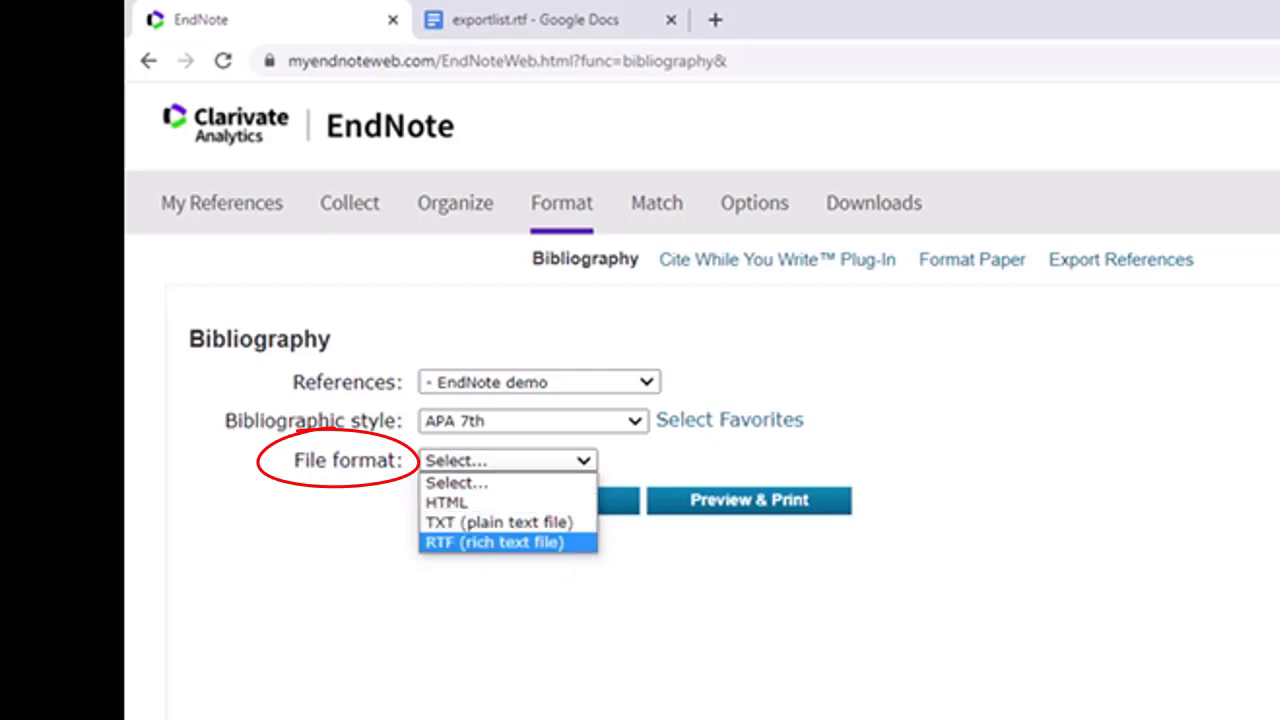
{"action": "left_click", "coordinate": [749, 500]}
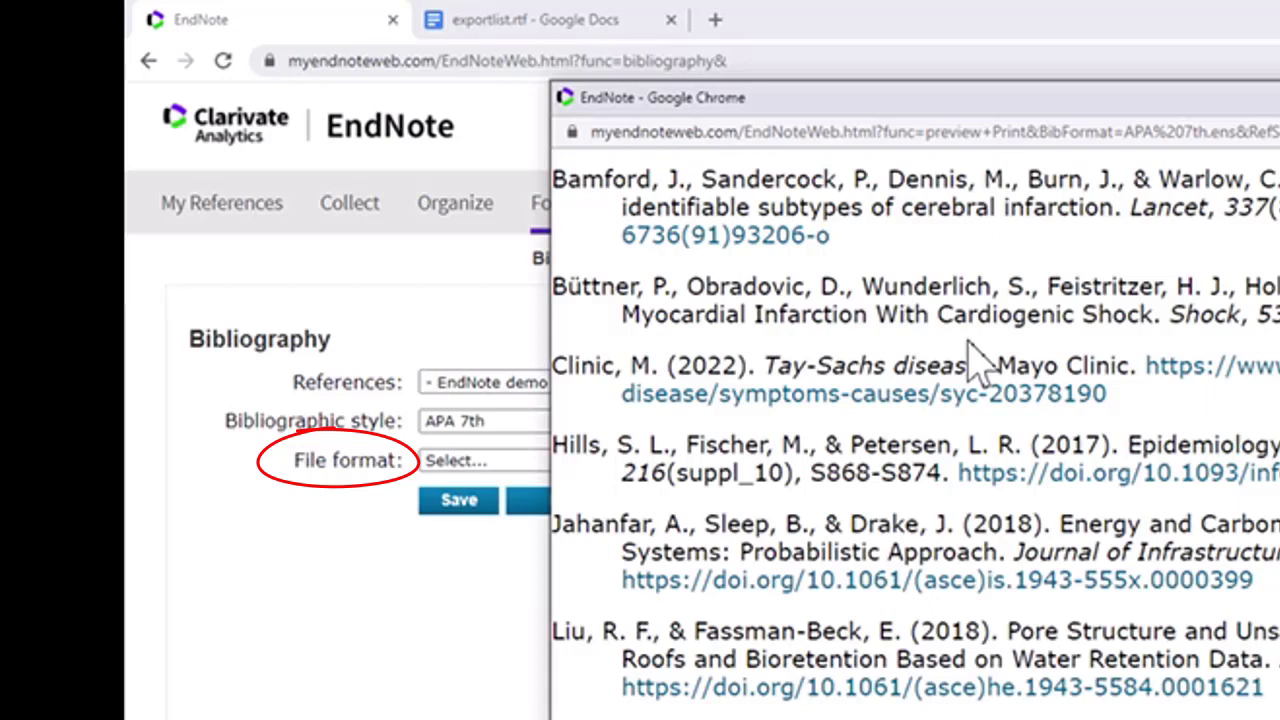
{"action": "left_click", "coordinate": [516, 432]}
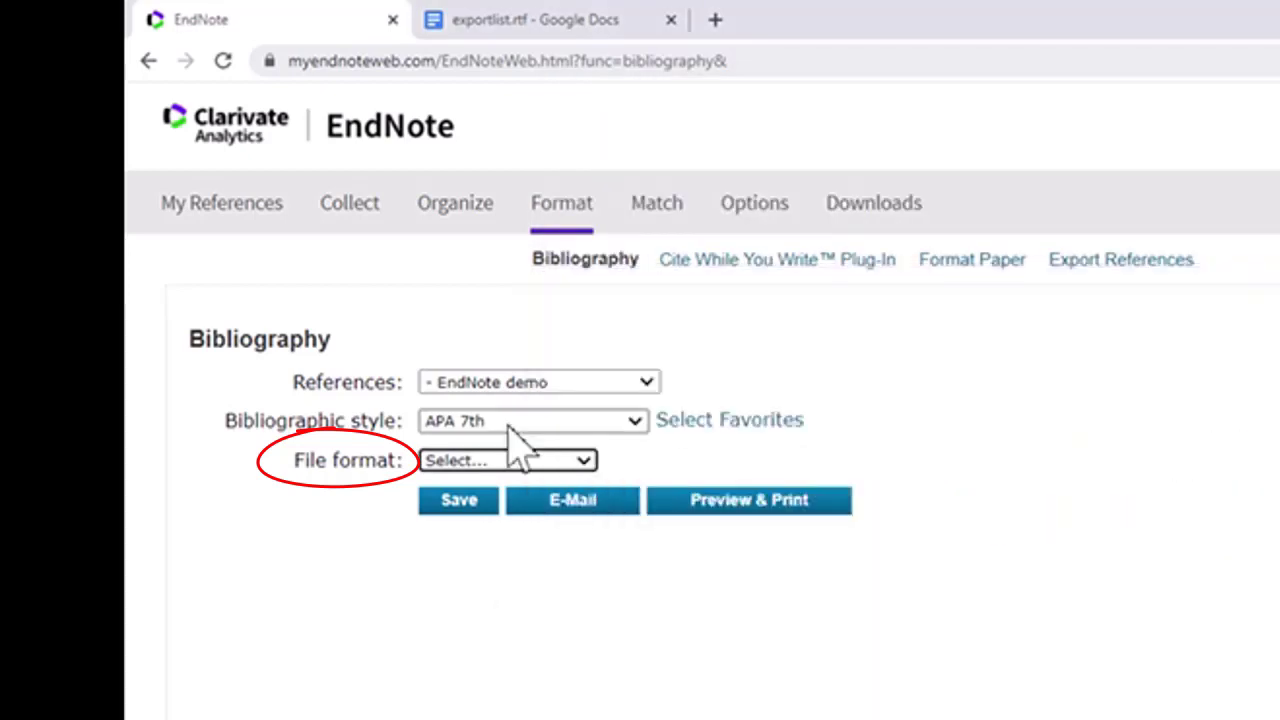
Set the file format to RTF (rich text file) and save, downloading exportlist (5).rtf
{"action": "left_click", "coordinate": [514, 466]}
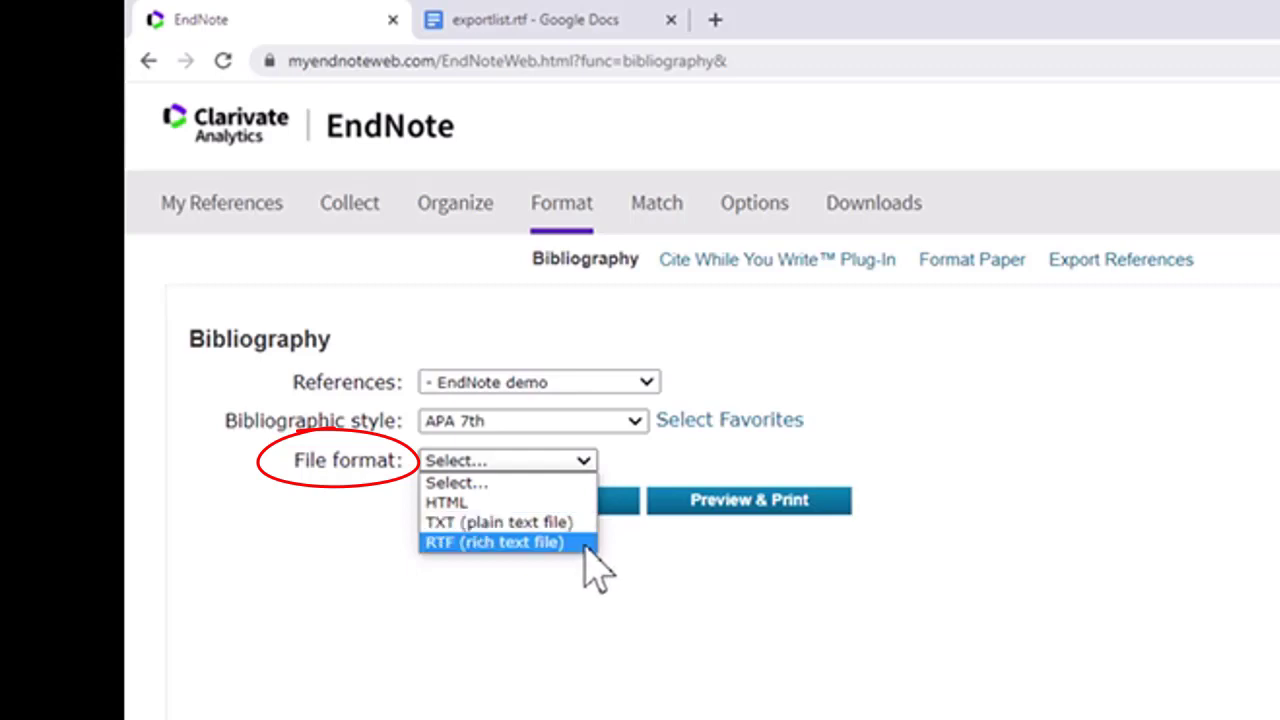
{"action": "left_click", "coordinate": [585, 545]}
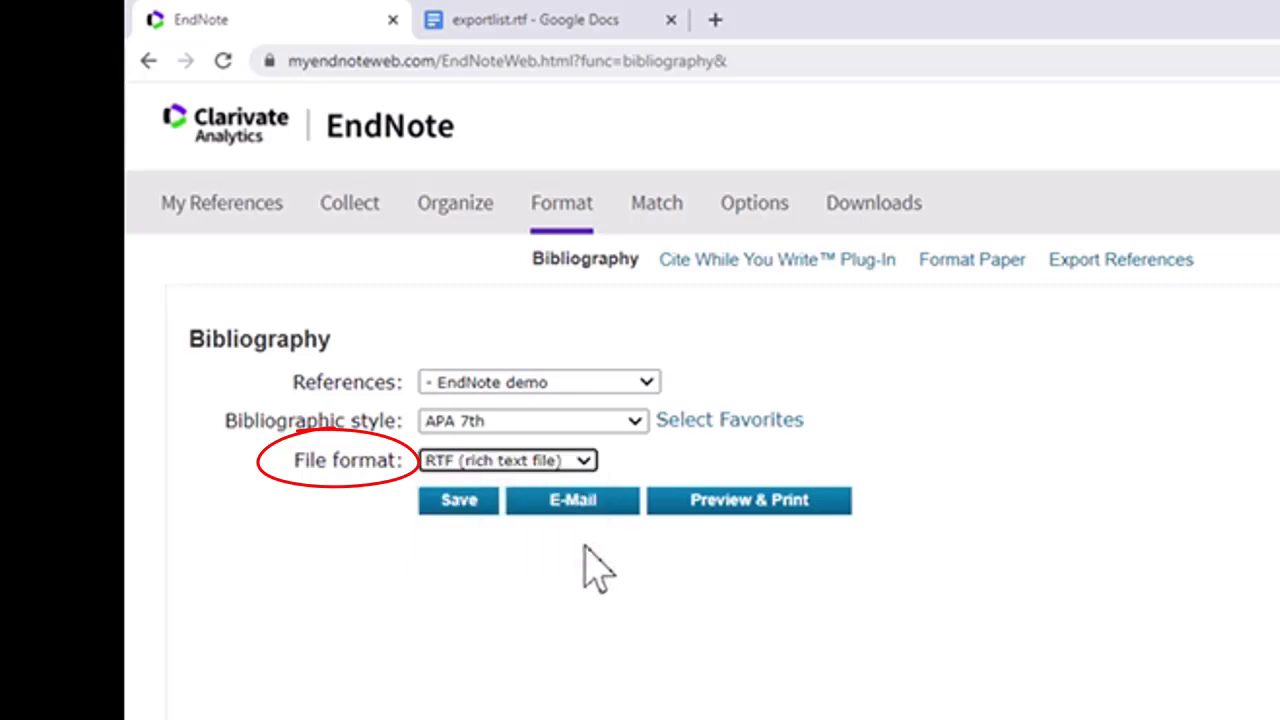
{"action": "left_click", "coordinate": [464, 502]}
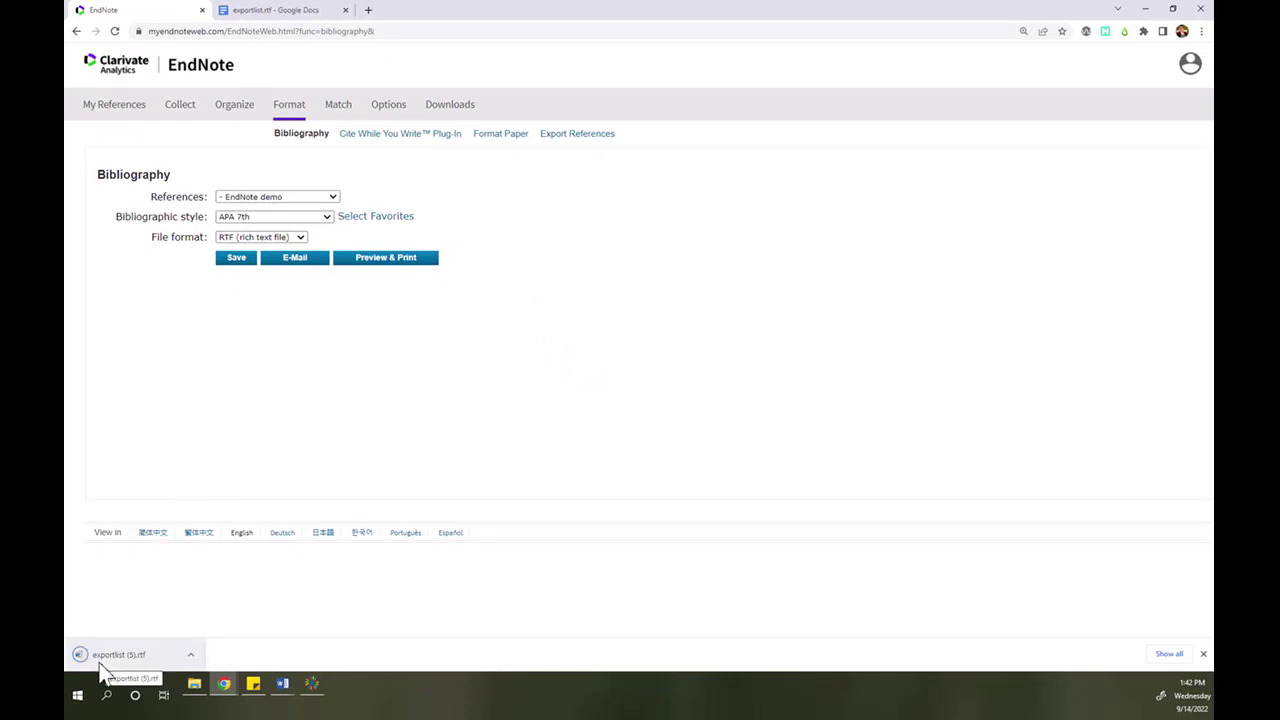
Open the downloaded exportlist (5).rtf in Word and enable editing
{"action": "left_click", "coordinate": [99, 663]}
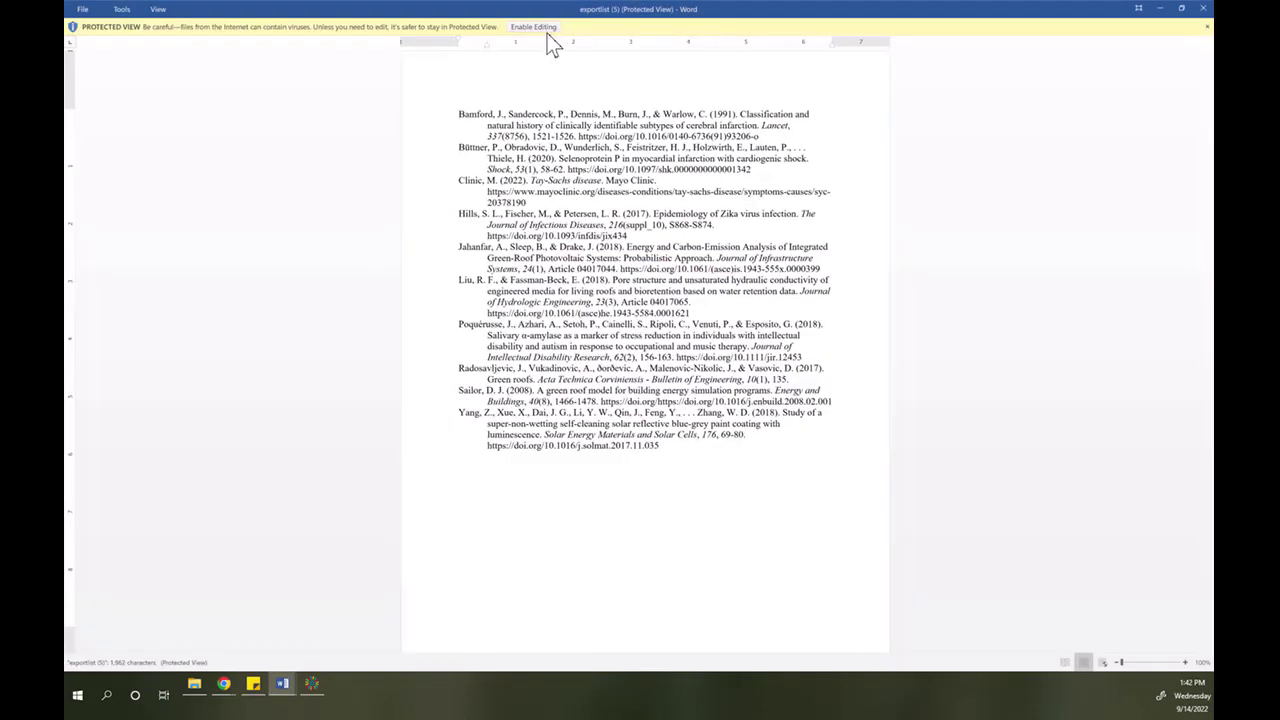
{"action": "left_click", "coordinate": [535, 27]}
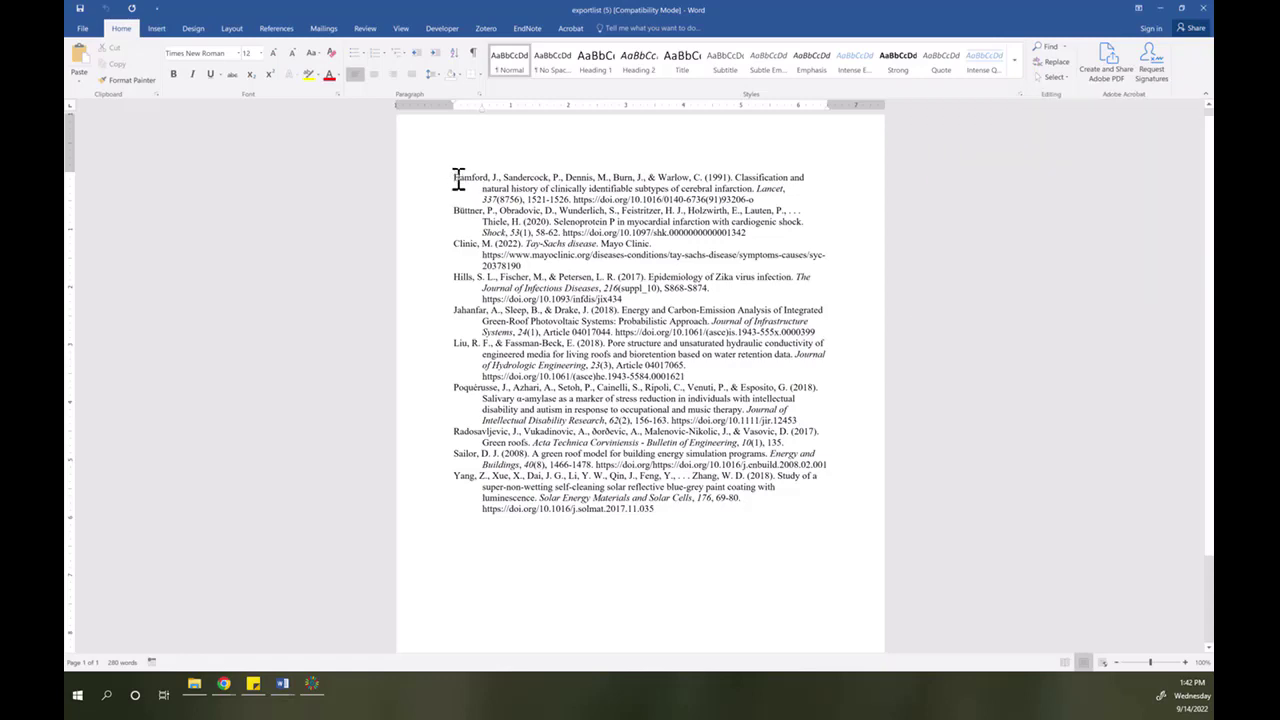
Select all the references and set their line spacing to 2.0
{"action": "left_click_drag", "start_coordinate": [458, 178], "coordinate": [655, 512]}
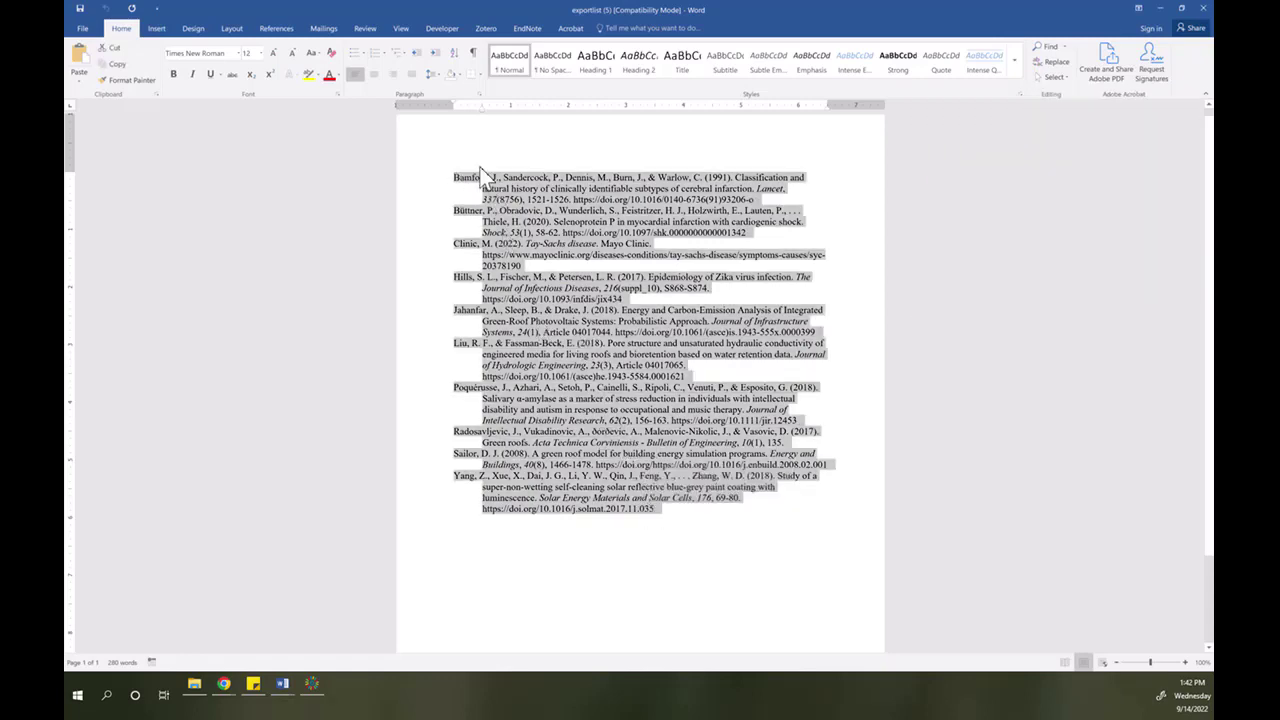
{"action": "left_click", "coordinate": [434, 78]}
{"action": "left_click", "coordinate": [437, 128]}
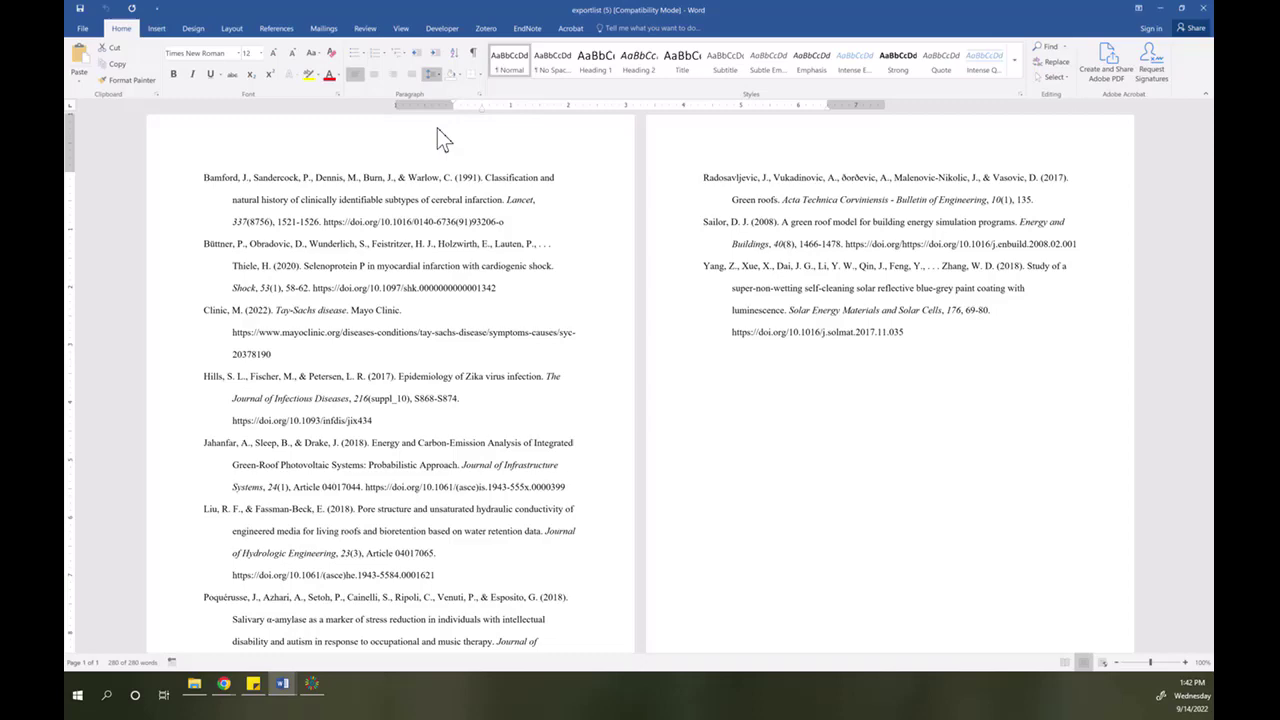
{"action": "left_click", "coordinate": [371, 283]}
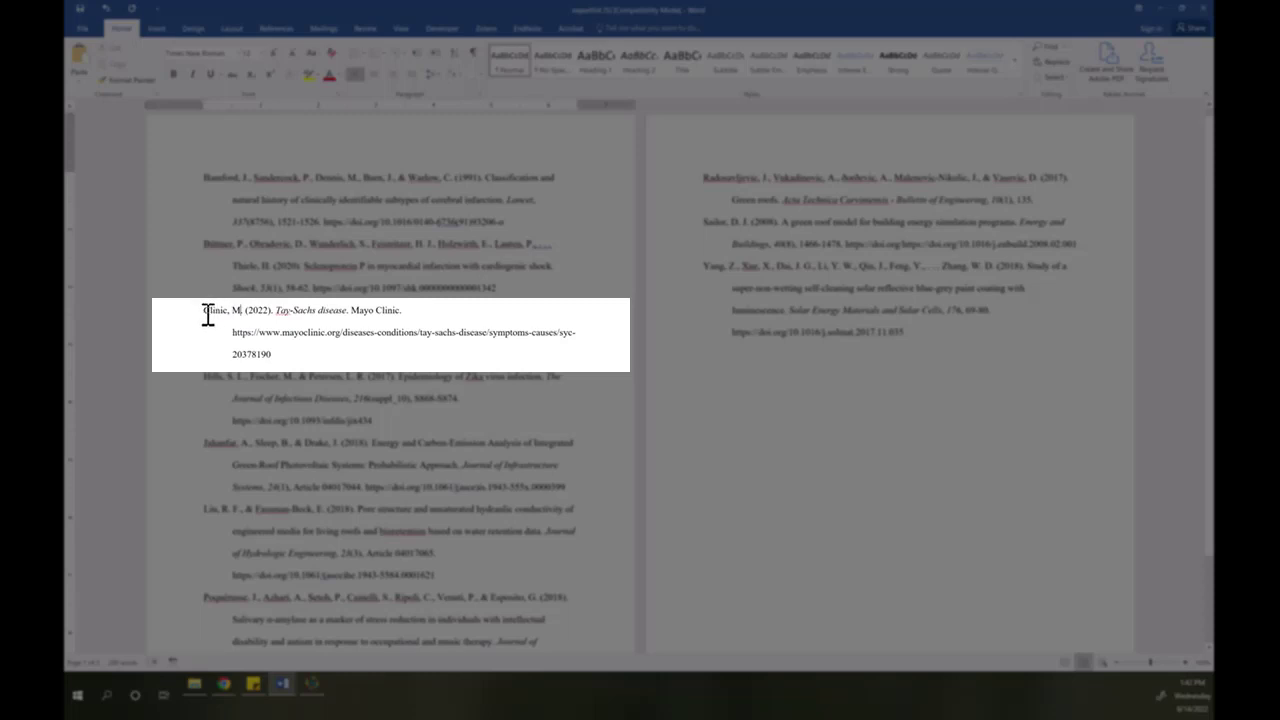
Fix the author to 'Mayo Clinic' by adding Mayo and deleting ', M.'
{"action": "type", "text": "Mayo"}
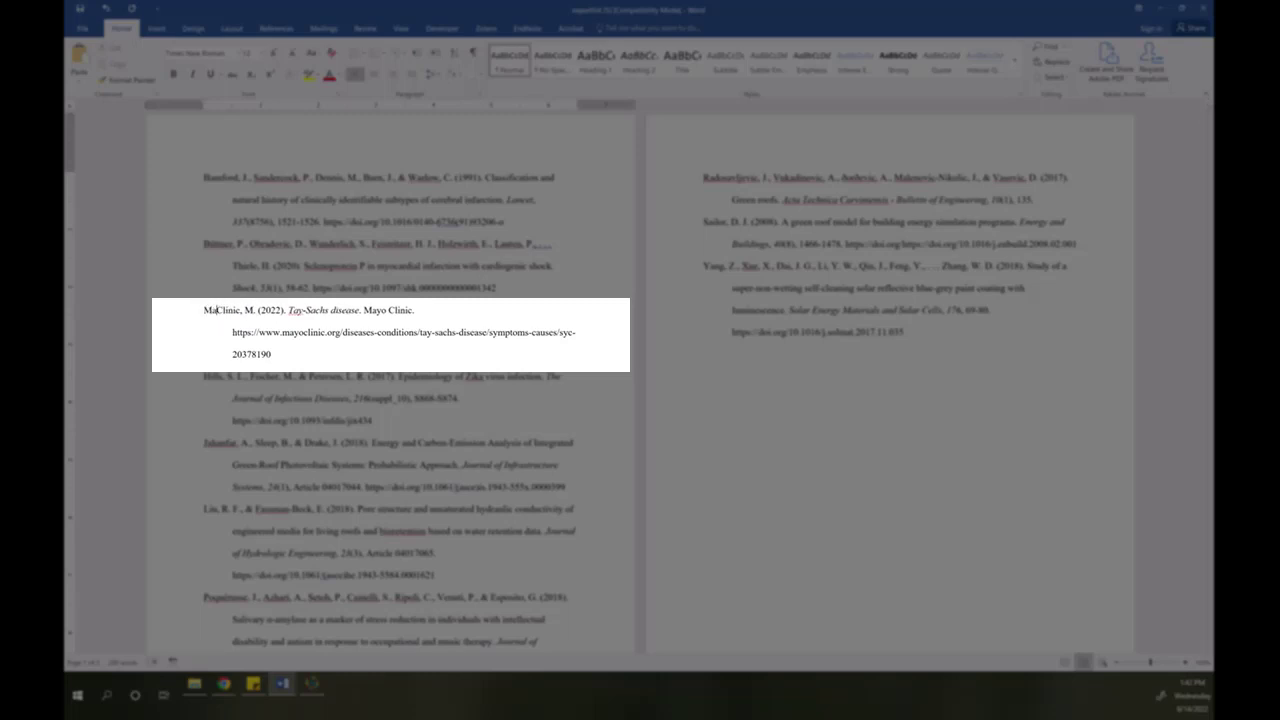
{"action": "left_click", "coordinate": [273, 310]}
{"action": "key", "text": "BackSpace"}
{"action": "key", "text": "BackSpace"}
{"action": "key", "text": "BackSpace"}
{"action": "key", "text": "BackSpace"}
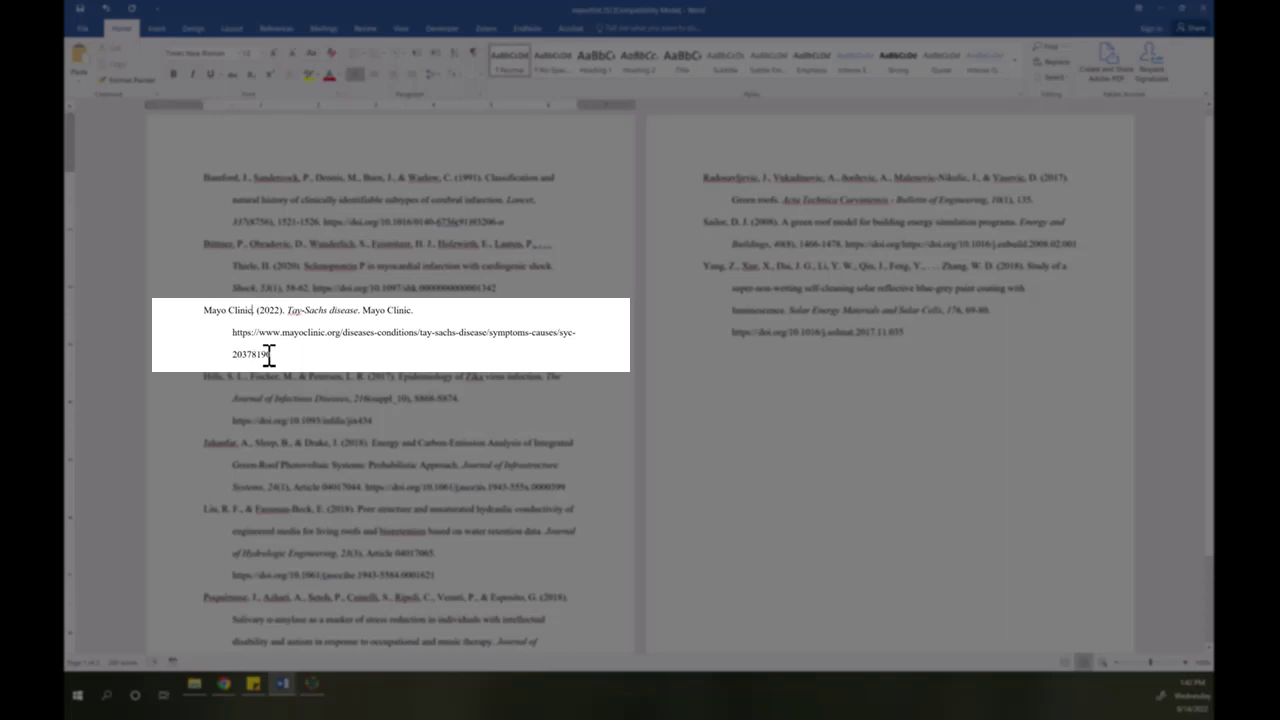
Move the Mayo Clinic reference so it sits just before the Poquérusse entry
{"action": "left_click_drag", "start_coordinate": [272, 356], "coordinate": [208, 313]}
{"action": "key", "text": "ctrl+c"}
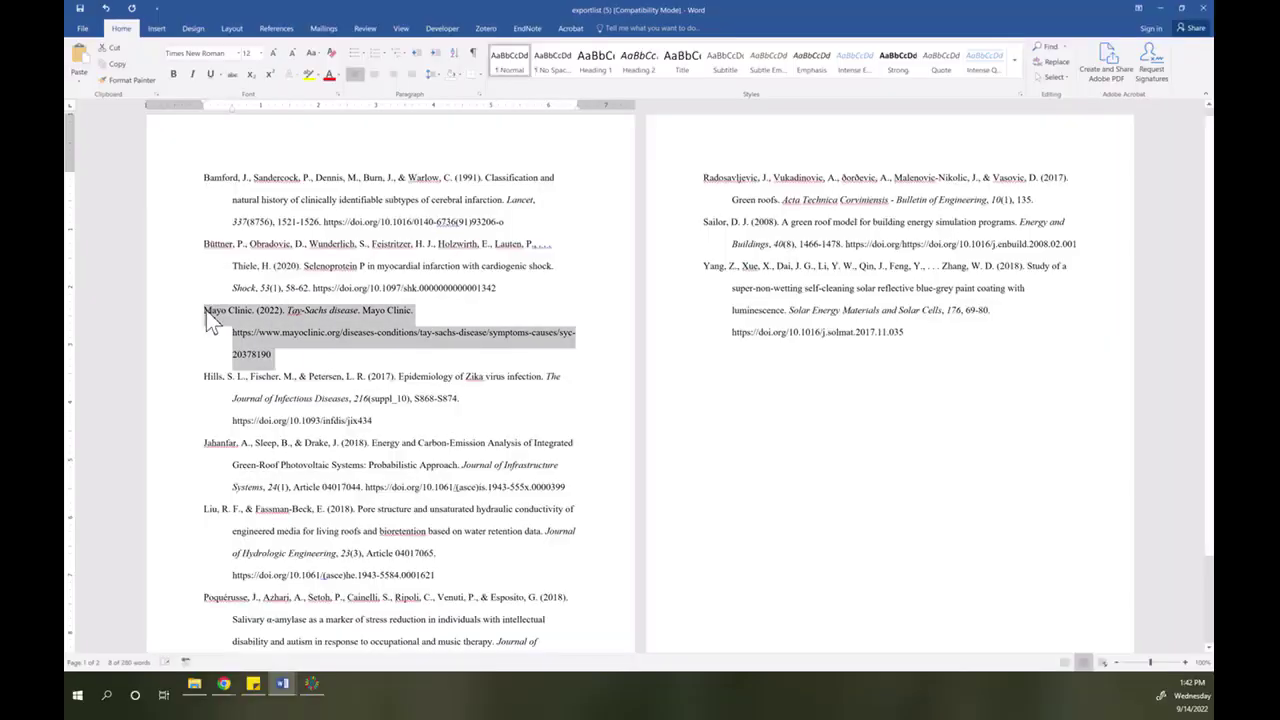
{"action": "key", "text": "Delete"}
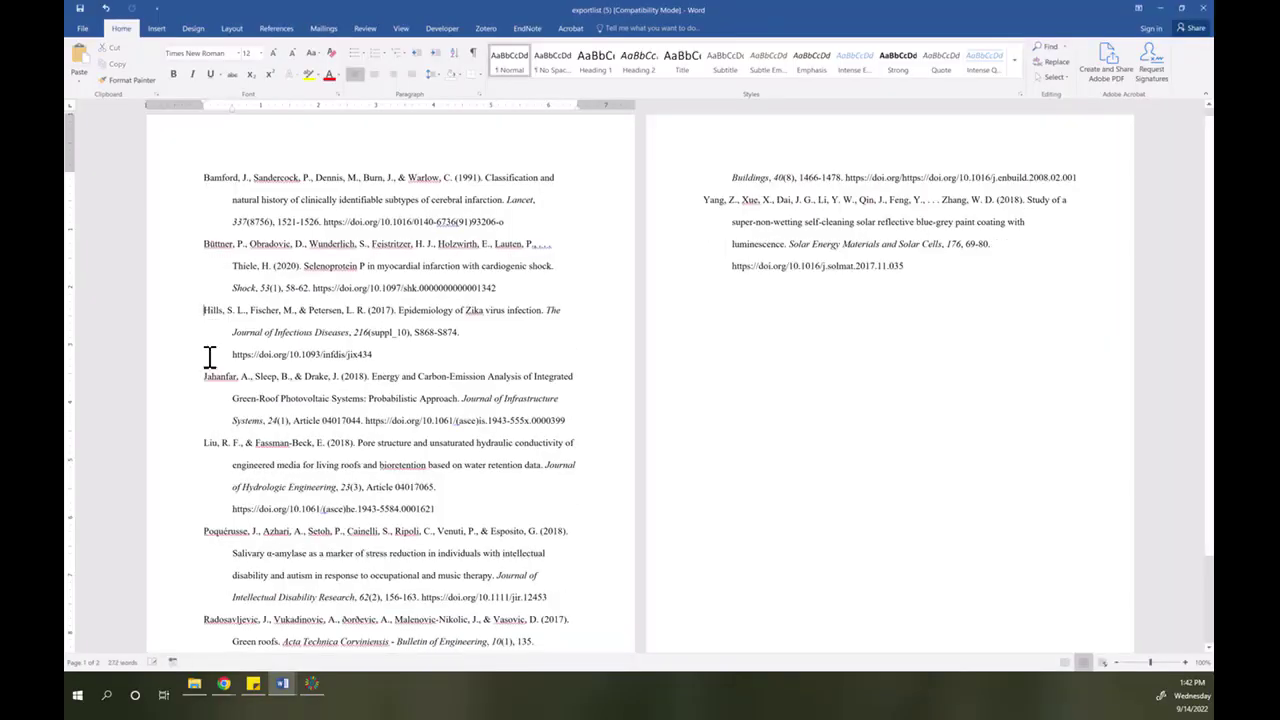
{"action": "left_click", "coordinate": [201, 531]}
{"action": "key", "text": "ctrl+v"}
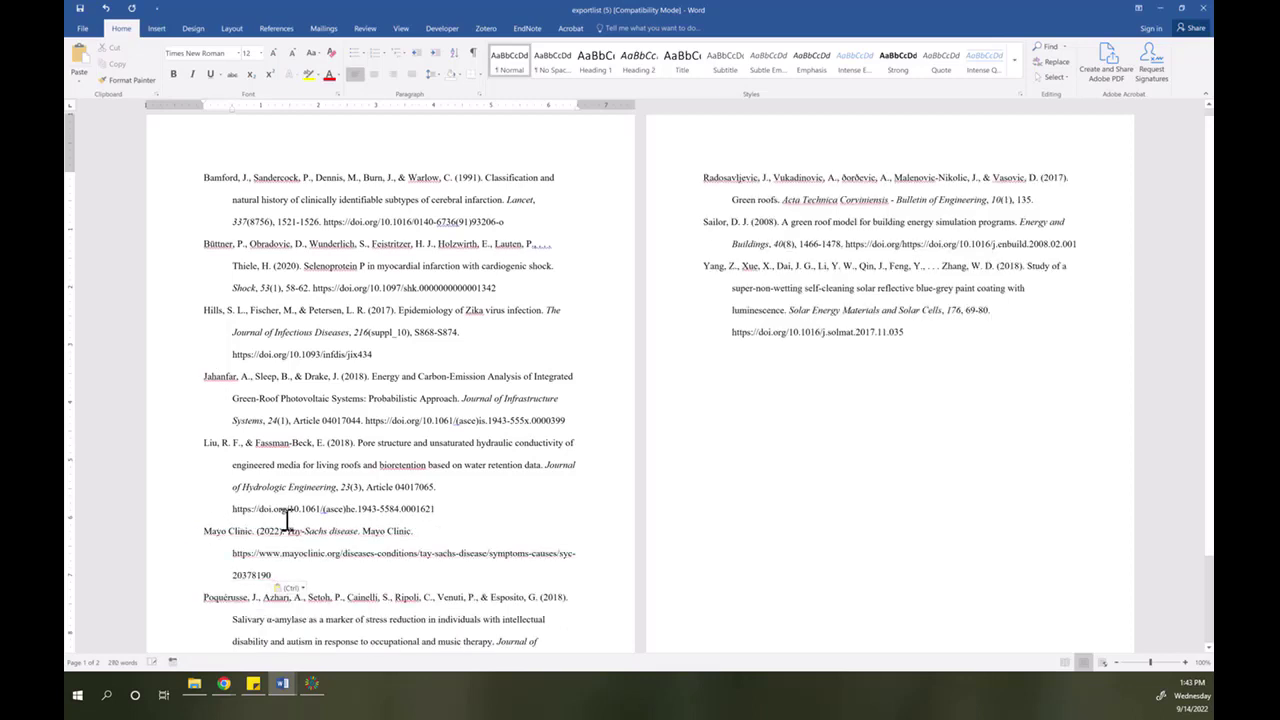
{"action": "scroll", "coordinate": [286, 560], "scroll_direction": "down", "scroll_amount": 1}
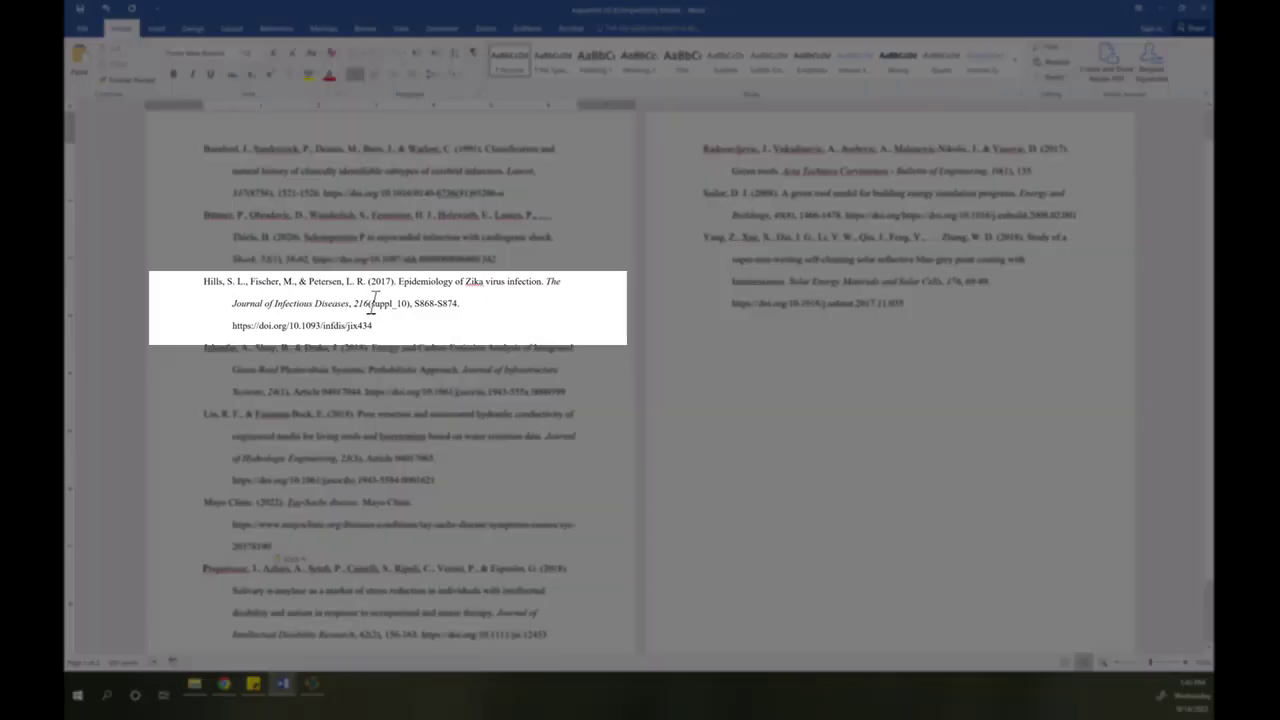
Lowercase the C and E so the Jahanfar title reads 'carbon-emission'
{"action": "left_click_drag", "start_coordinate": [369, 304], "coordinate": [418, 311]}
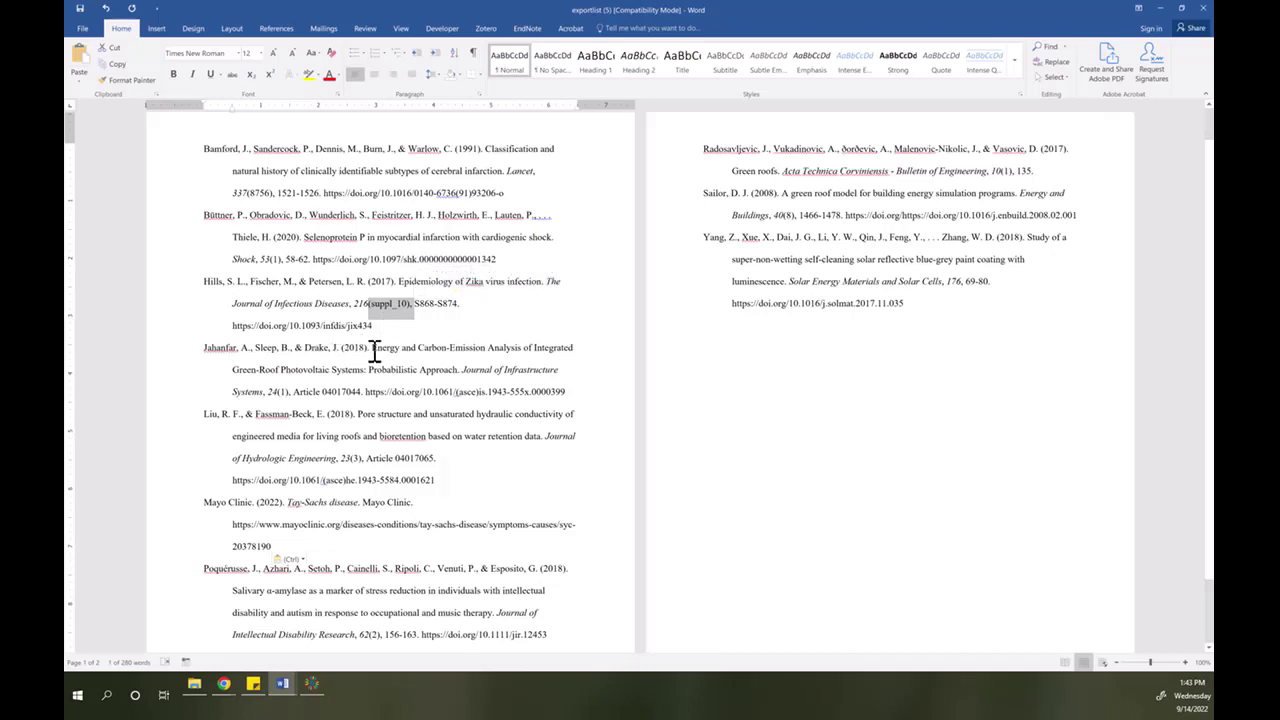
{"action": "left_click", "coordinate": [375, 350]}
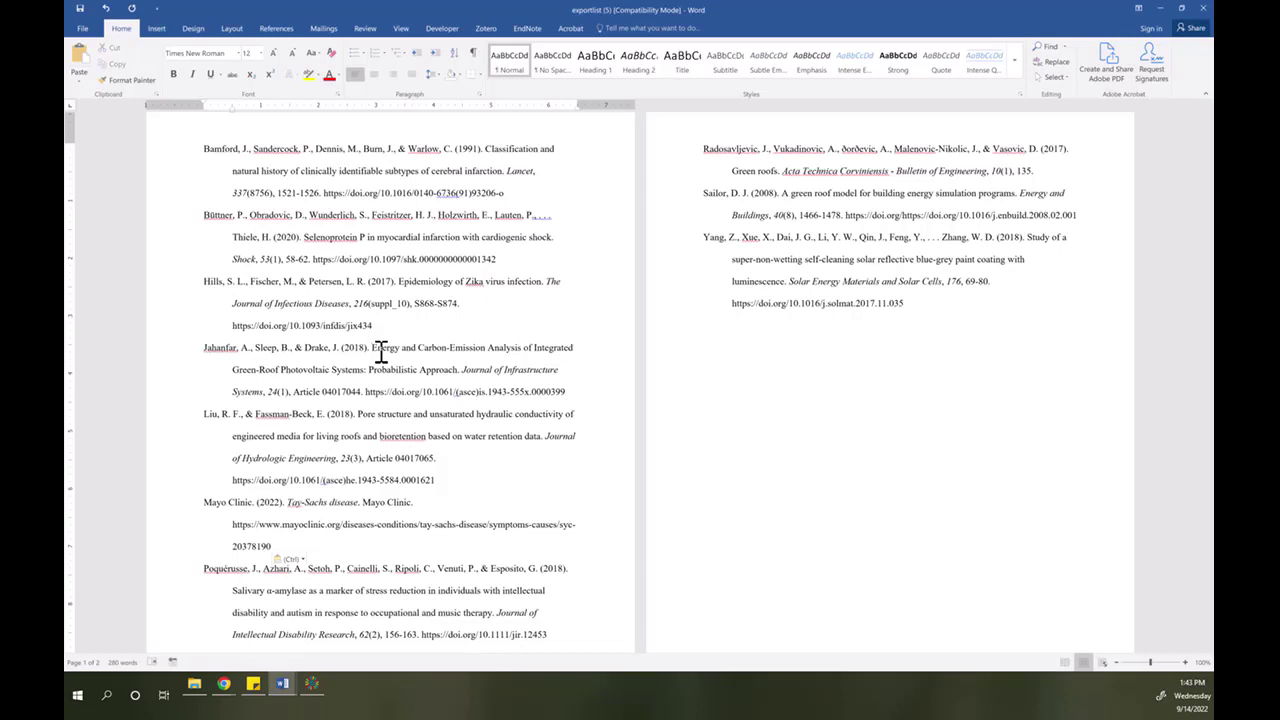
{"action": "left_click", "coordinate": [428, 348]}
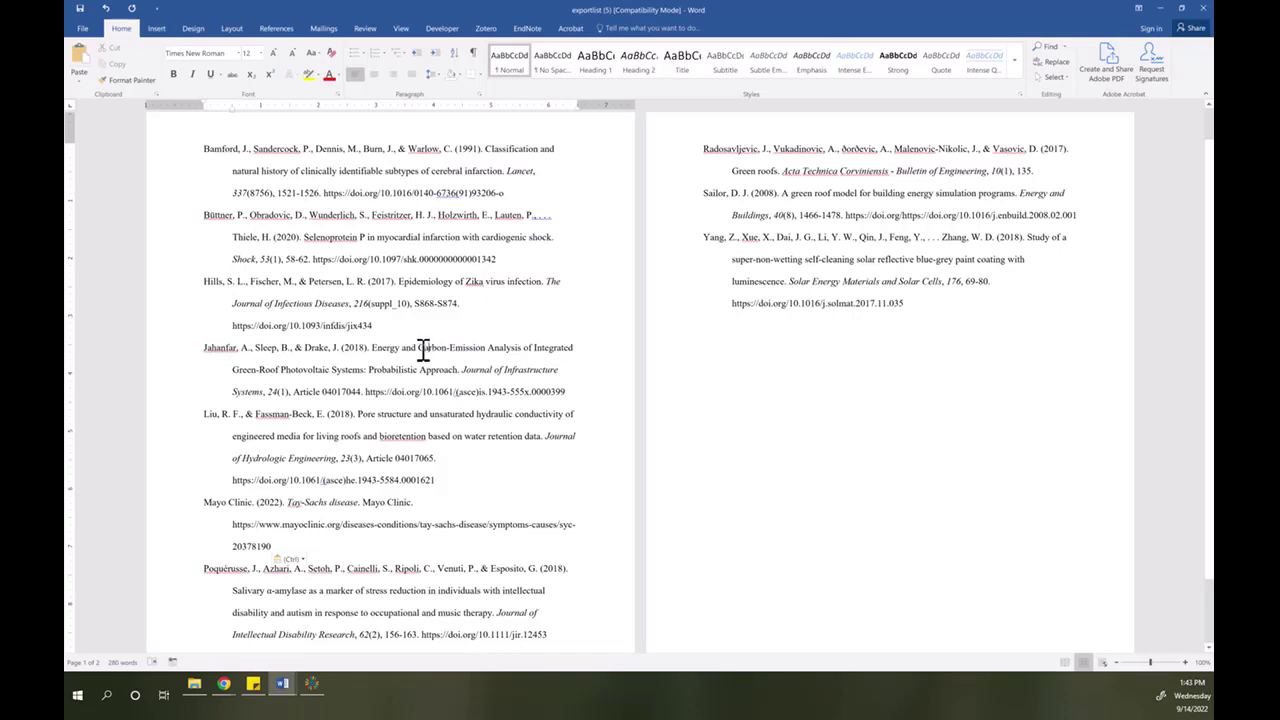
{"action": "left_click_drag", "start_coordinate": [434, 349], "coordinate": [550, 355]}
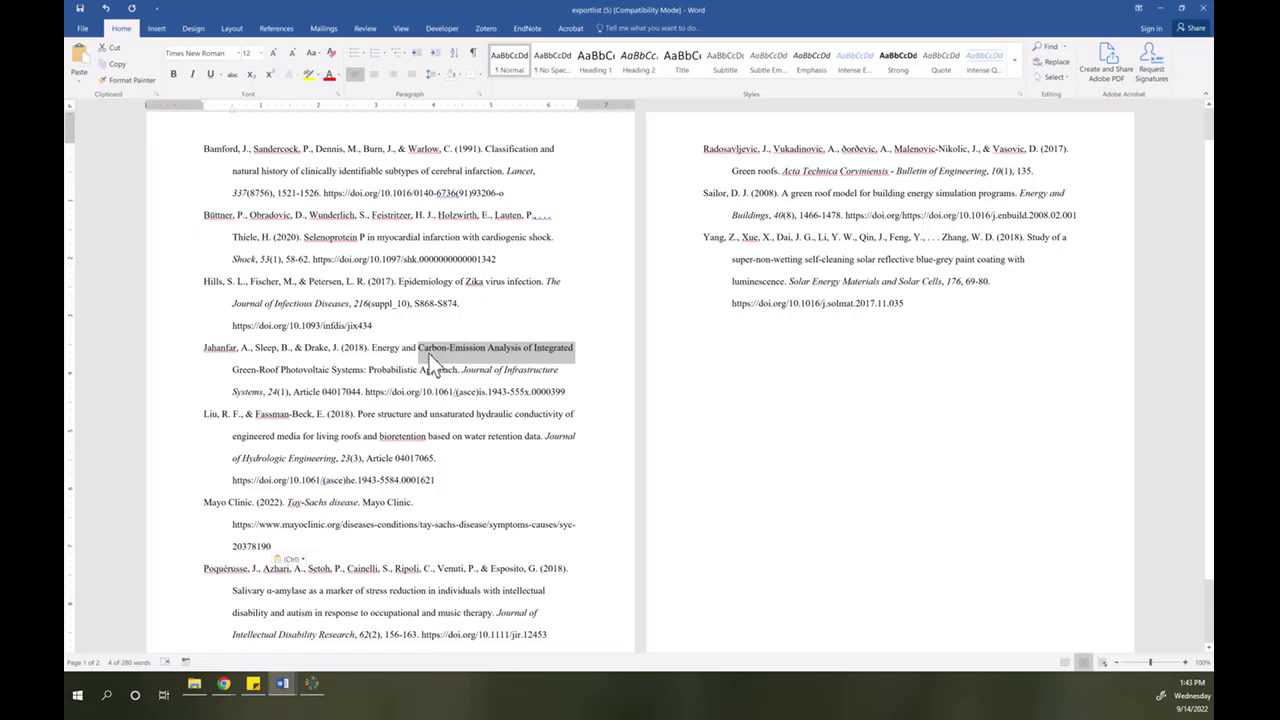
{"action": "left_click", "coordinate": [429, 358]}
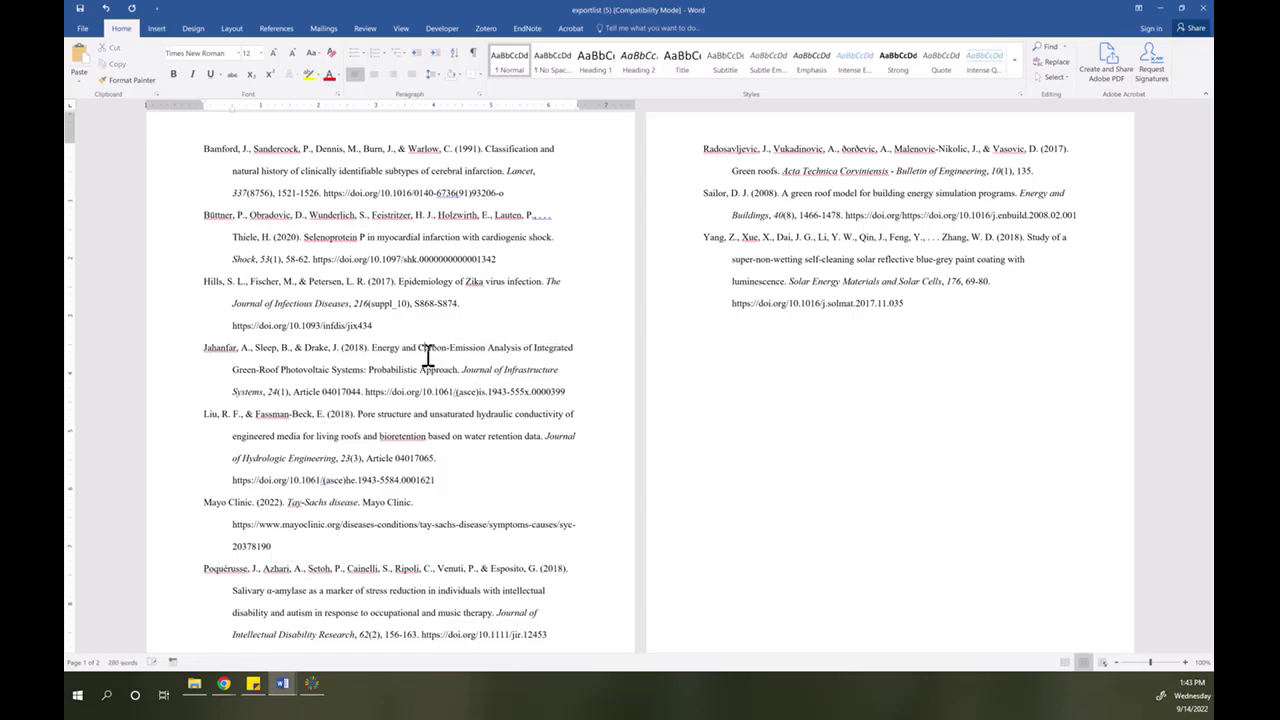
{"action": "key", "text": "BackSpace"}
{"action": "type", "text": "c"}
{"action": "left_click", "coordinate": [454, 349]}
{"action": "key", "text": "BackSpace"}
{"action": "type", "text": "e"}
{"action": "left_click", "coordinate": [549, 373]}
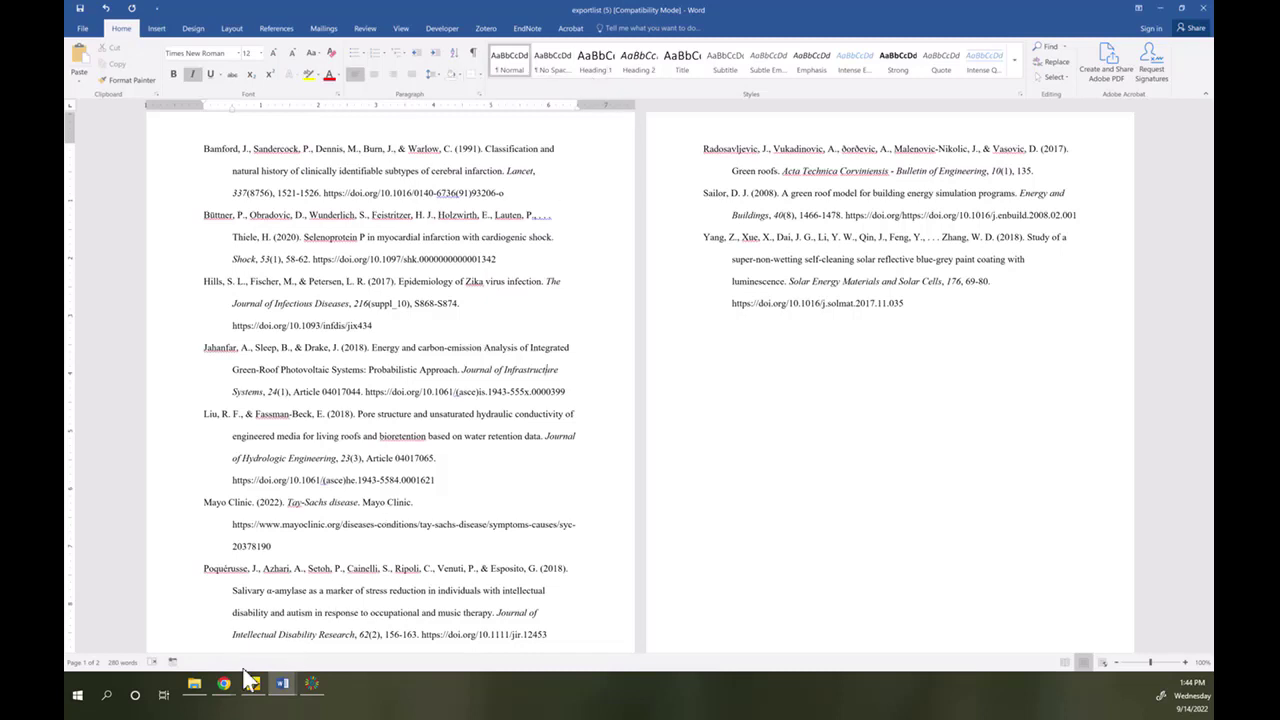
Bring the EndNote Chrome window forward and show the exportlist.rtf Google Docs document
{"action": "mouse_move", "coordinate": [224, 685]}
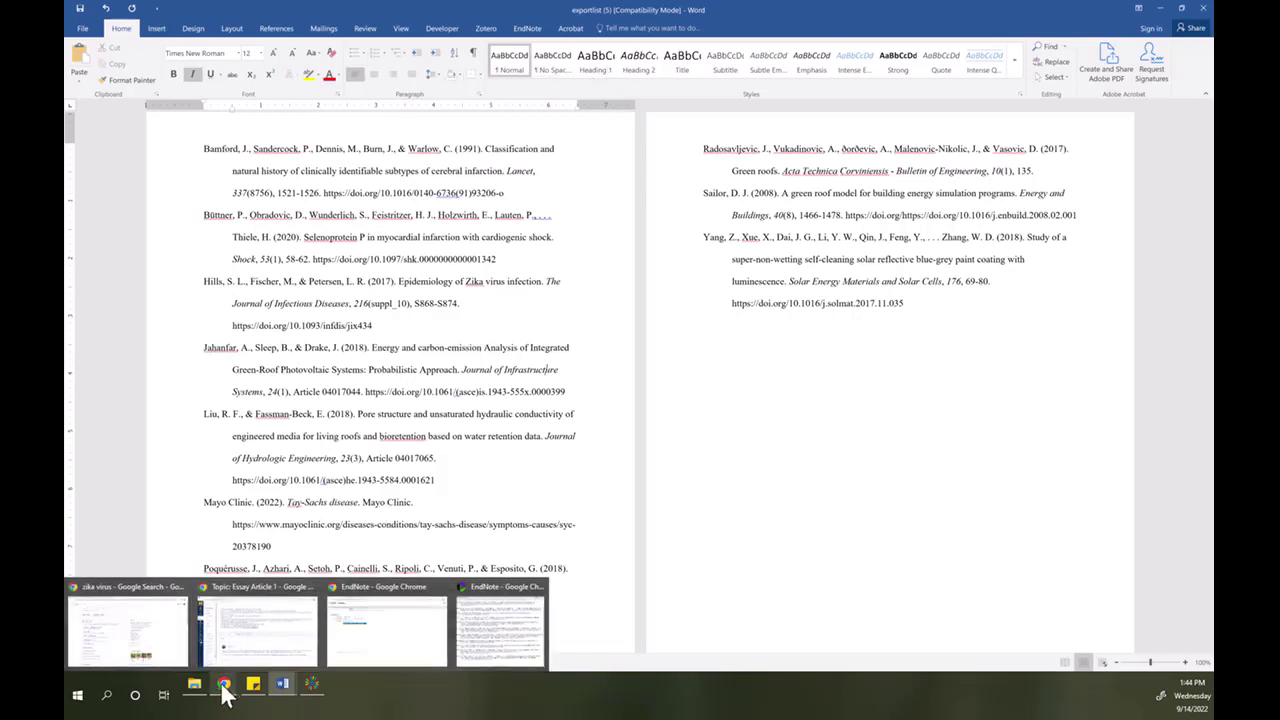
{"action": "left_click", "coordinate": [340, 620]}
{"action": "left_click", "coordinate": [275, 12]}
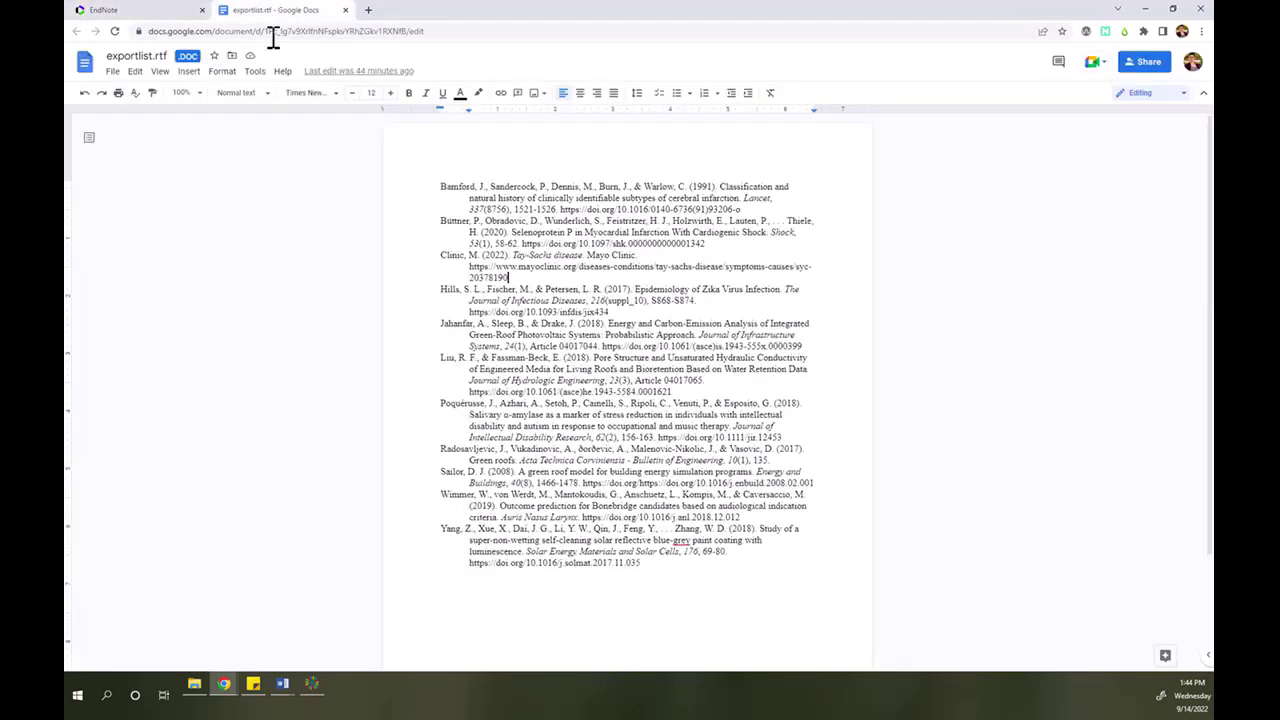